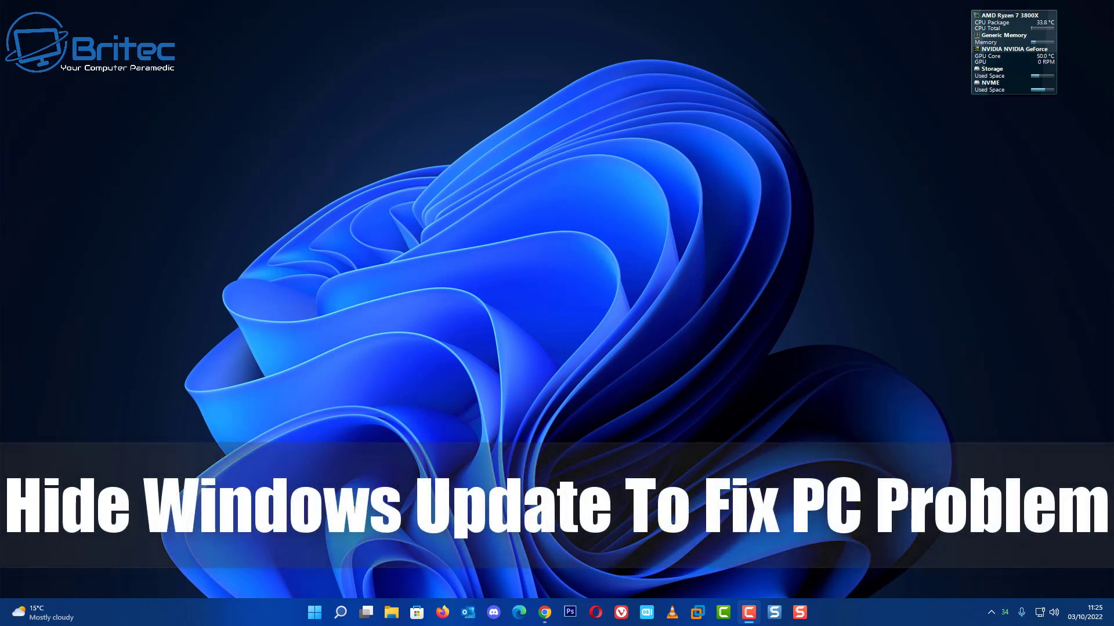
Open Settings' Windows Update page, where the KB5017383 cumulative update is listed
left_click(313, 613)
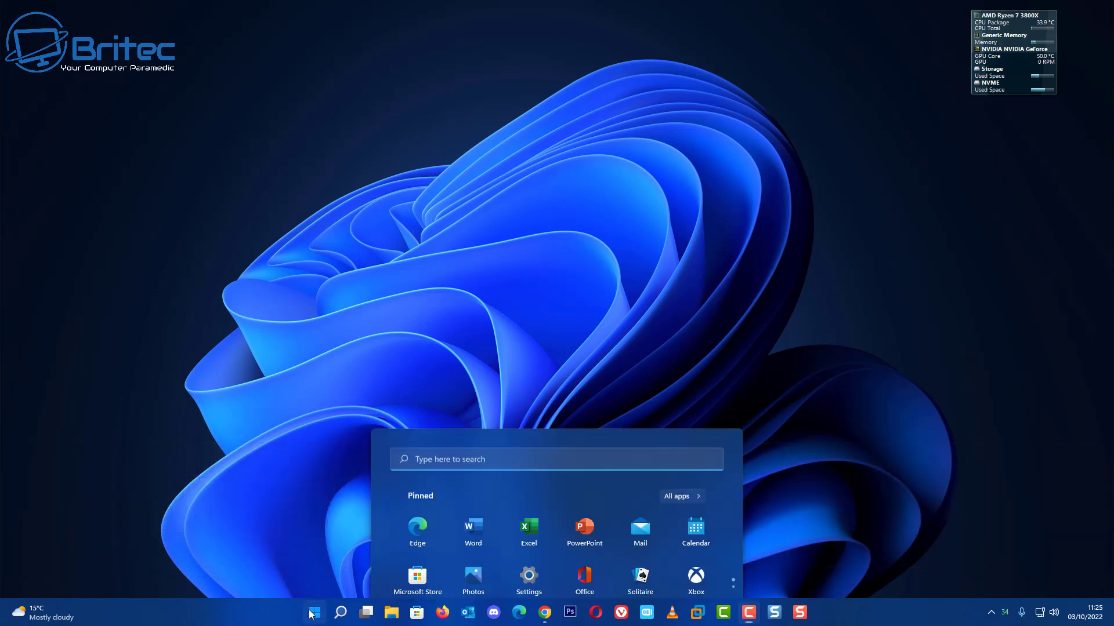
left_click(528, 317)
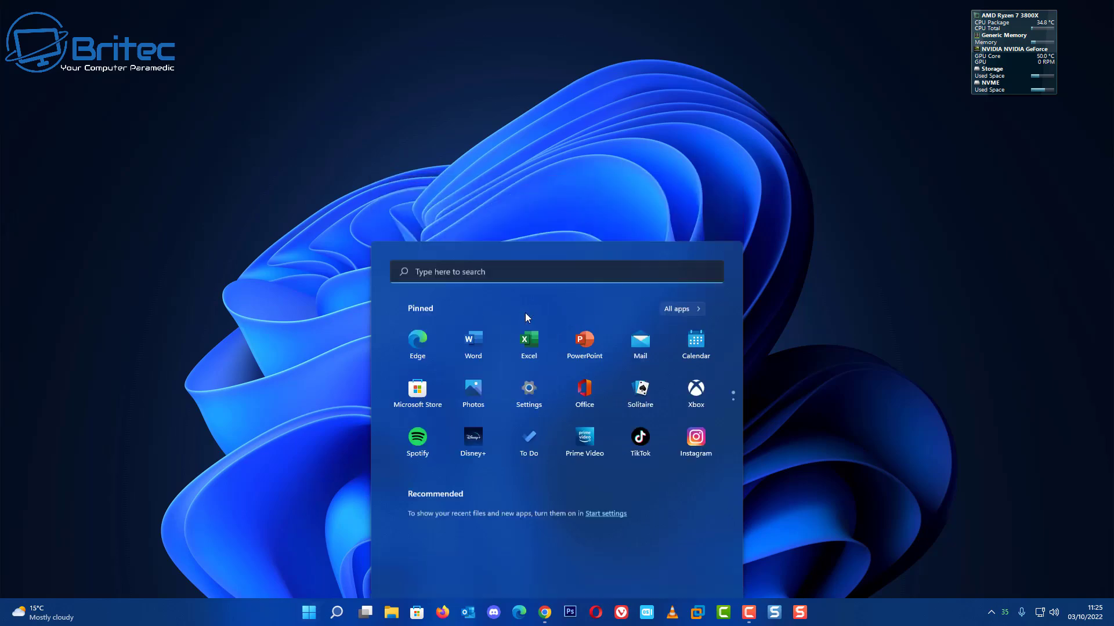
left_click(82, 356)
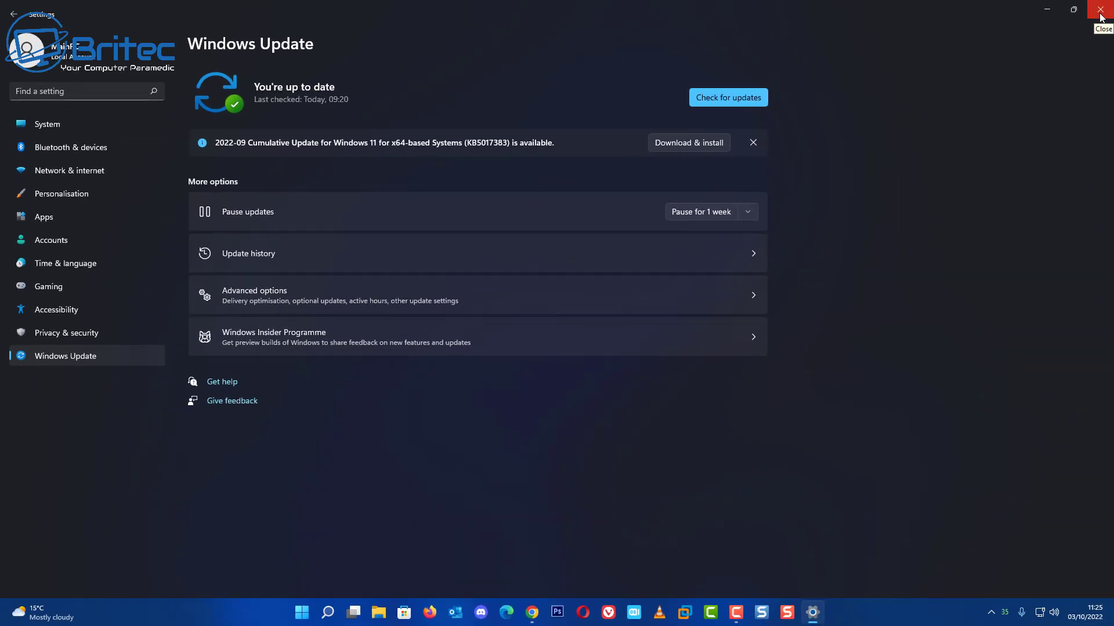
Close Settings and open Control Panel by searching 'control'
left_click(1101, 9)
left_click(339, 612)
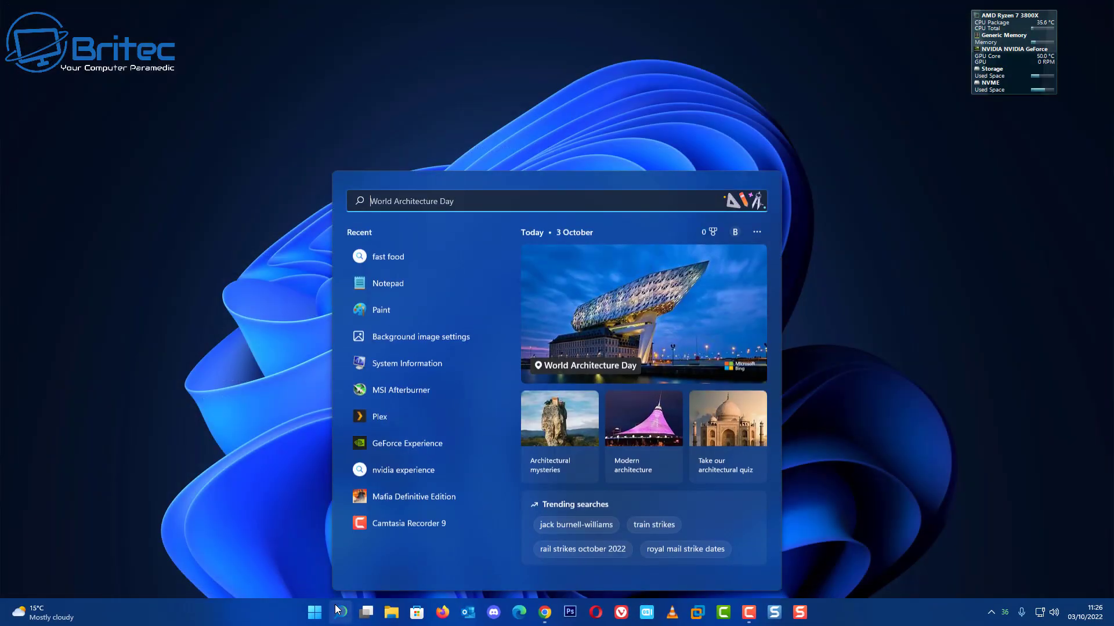
type("control")
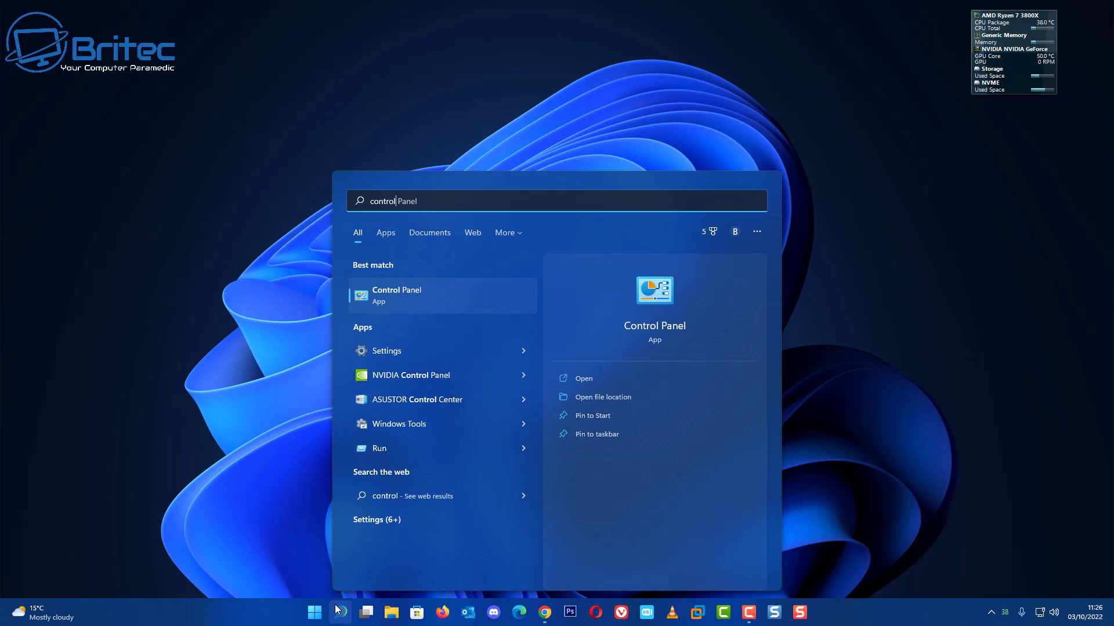
left_click(429, 307)
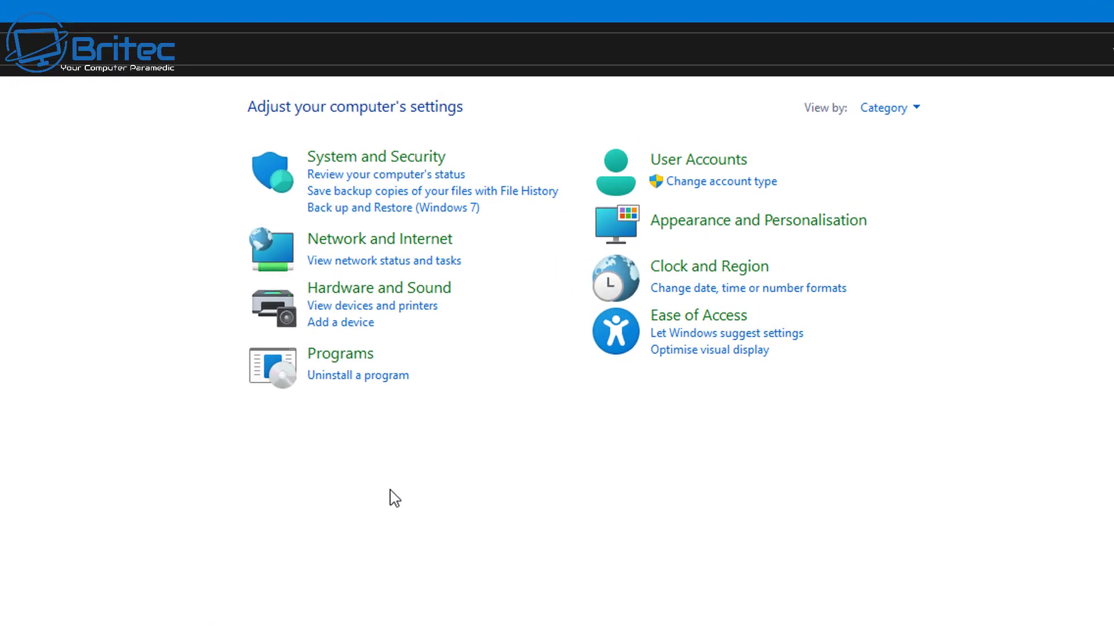
Review the installed Windows updates list under Uninstall a program, then close the window
left_click(348, 376)
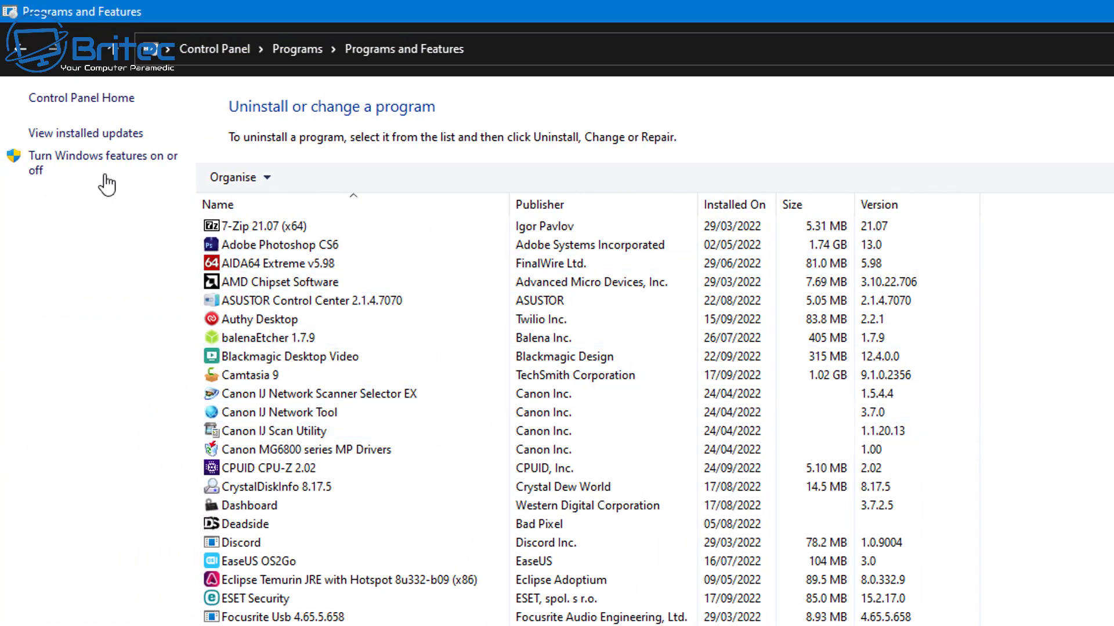
left_click(76, 140)
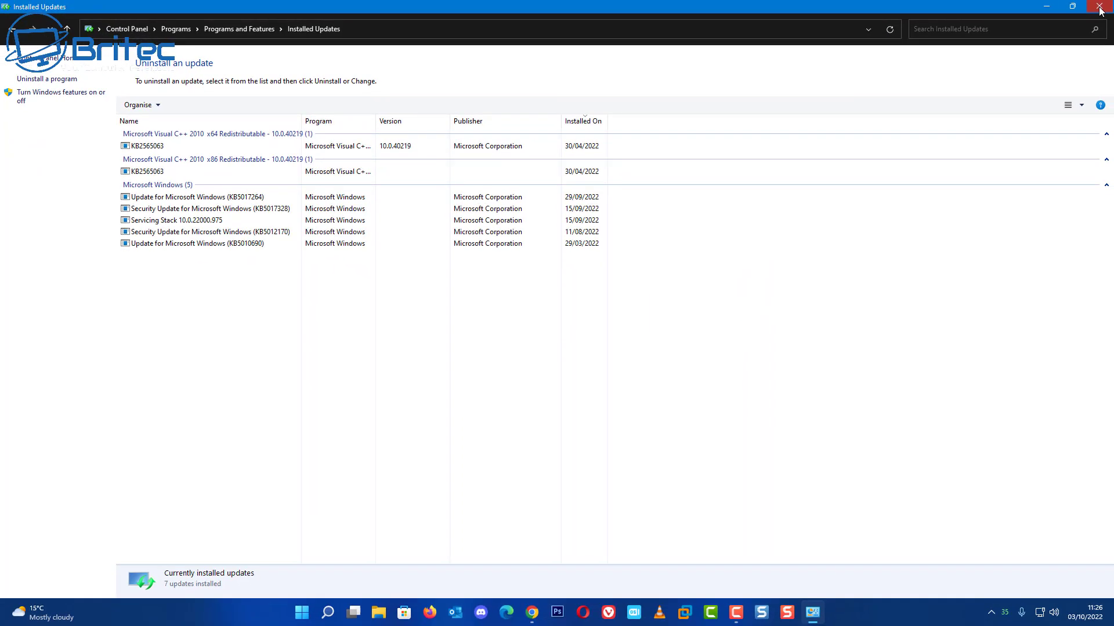
left_click(1099, 7)
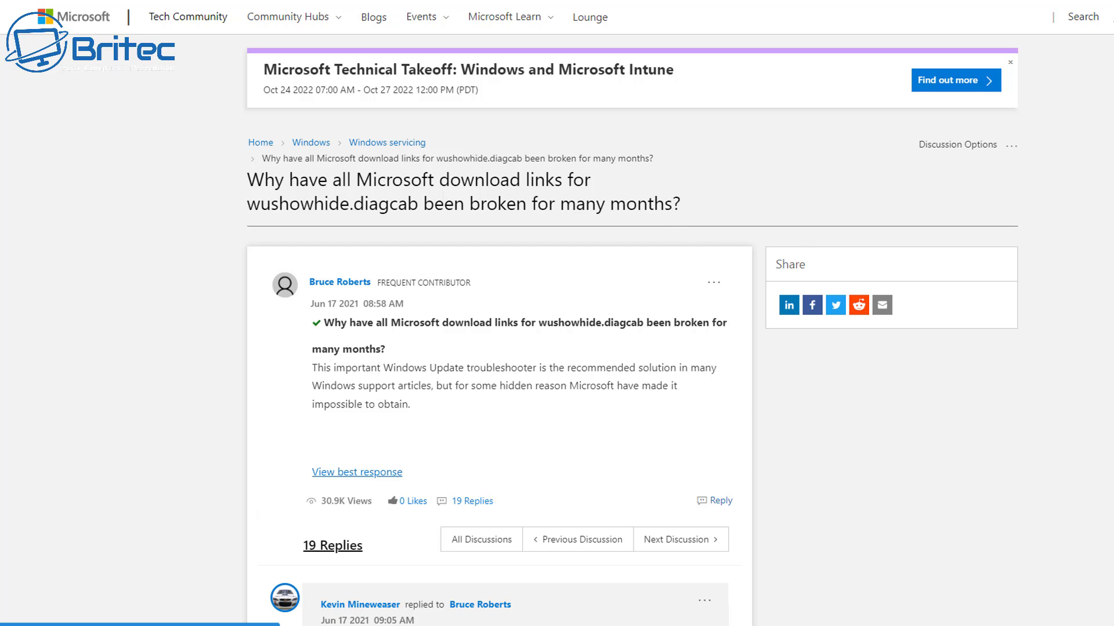
Scroll through the forum replies about the broken wushowhide.diagcab download links
left_click(285, 285)
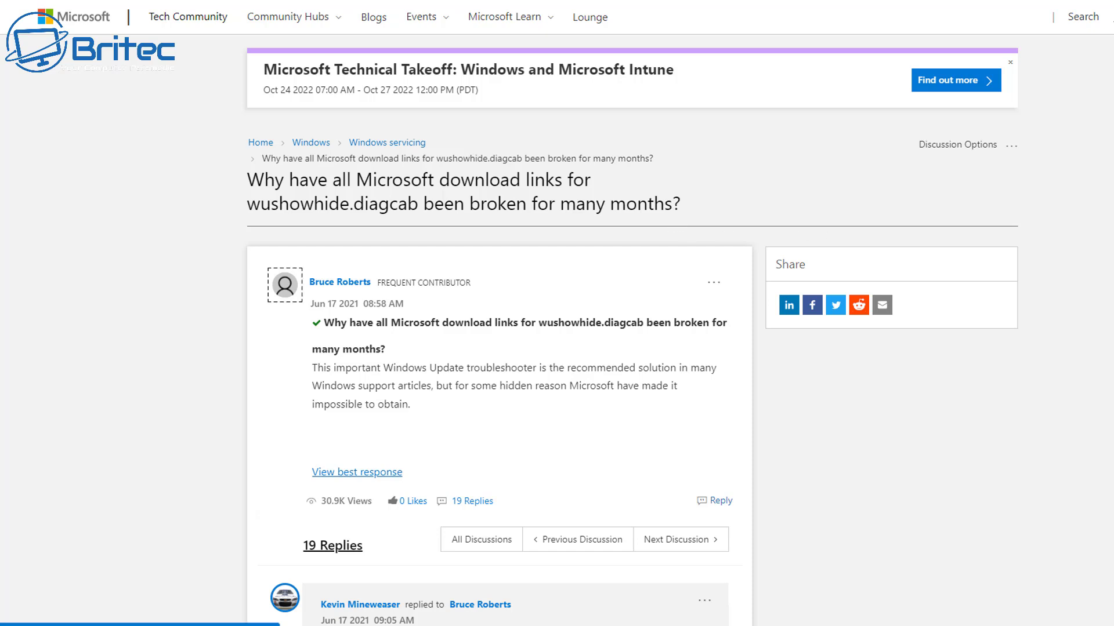
scroll(631, 330, "down", 7)
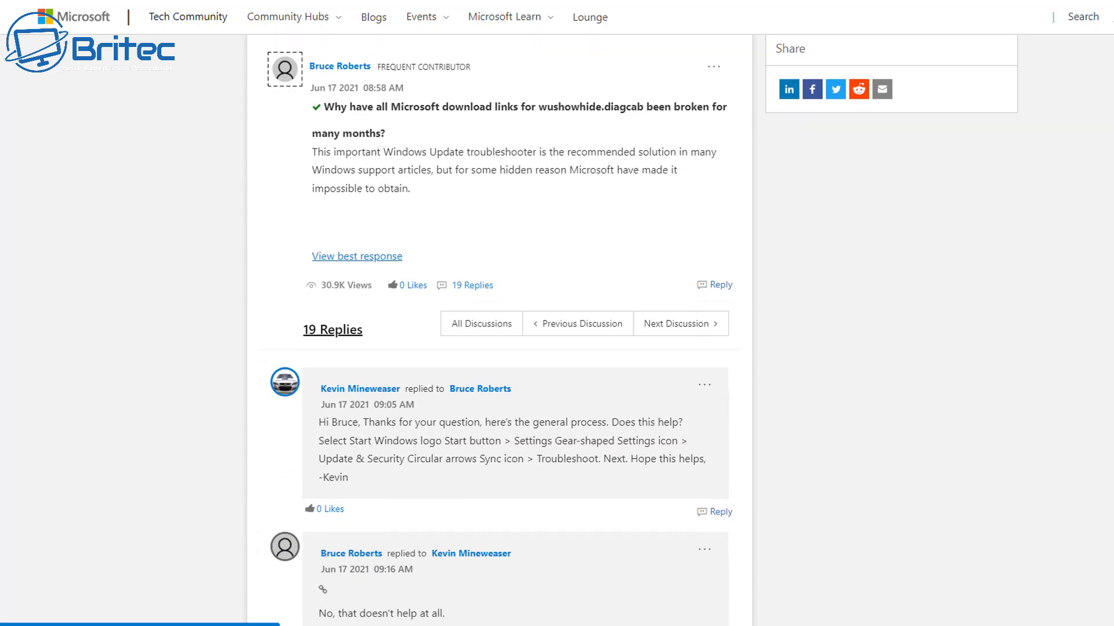
scroll(875, 239, "down", 3)
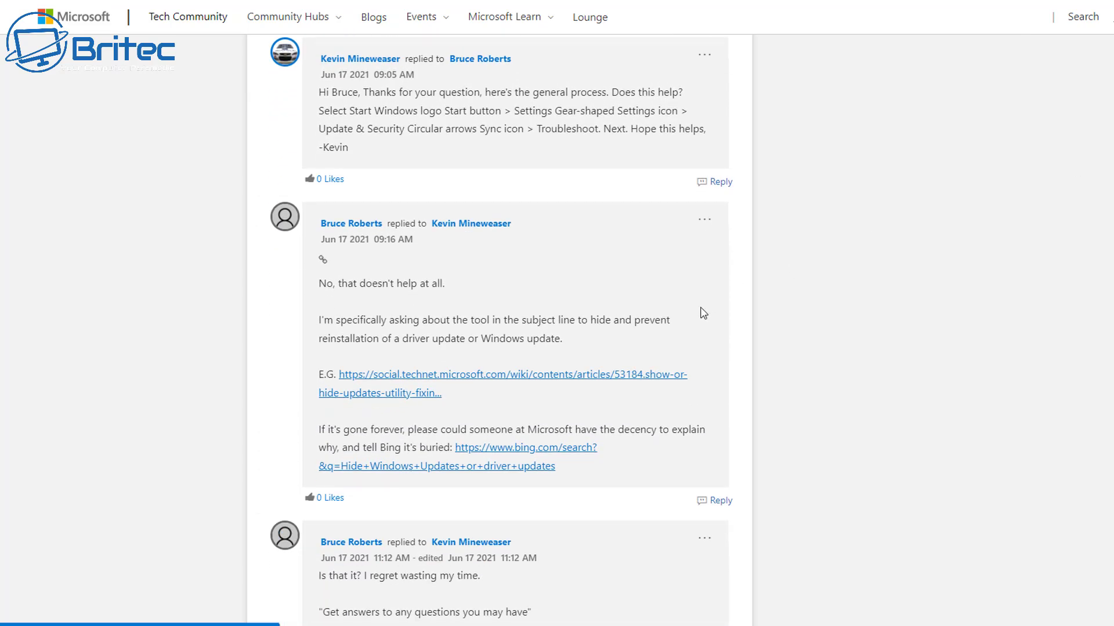
scroll(501, 330, "down", 7)
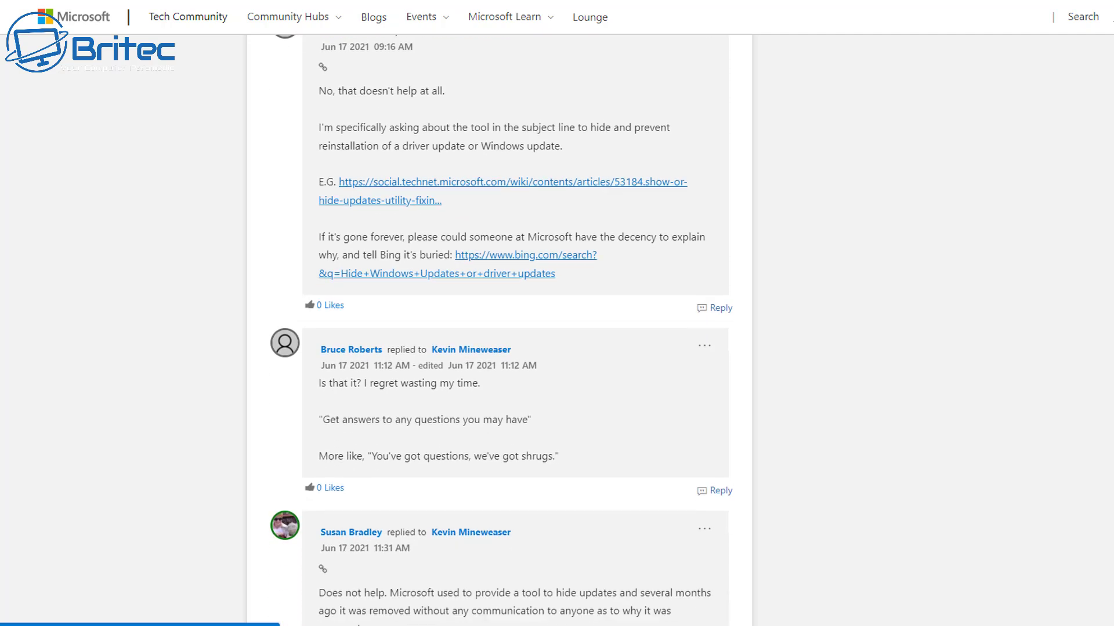
scroll(671, 294, "down", 3)
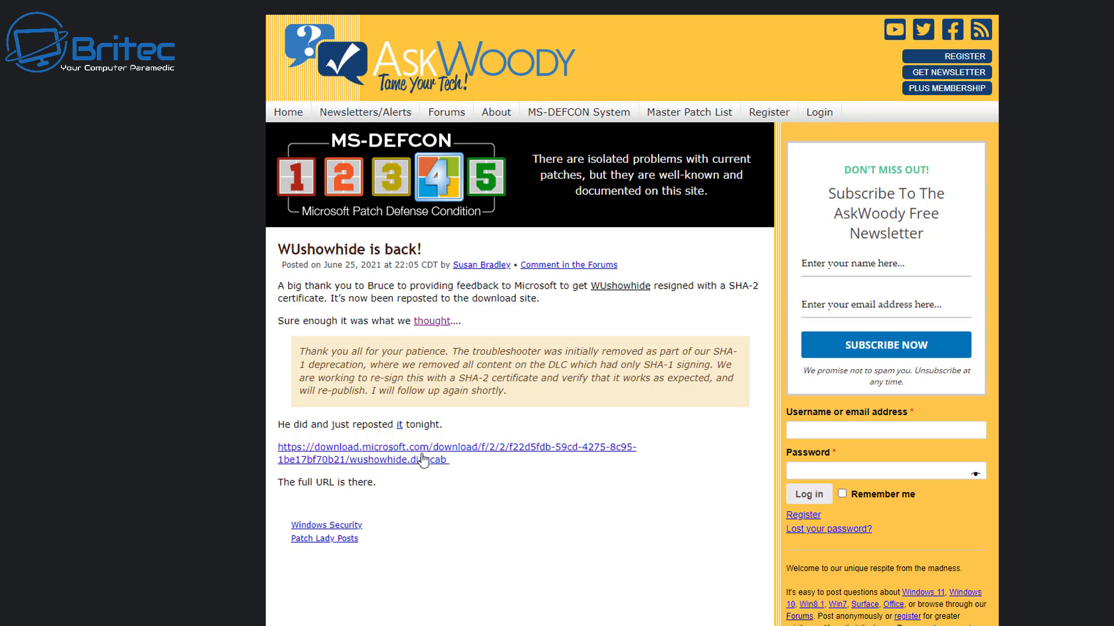
Download wushowhide.diagcab from the download.microsoft.com link and run the downloaded file
left_click(397, 455)
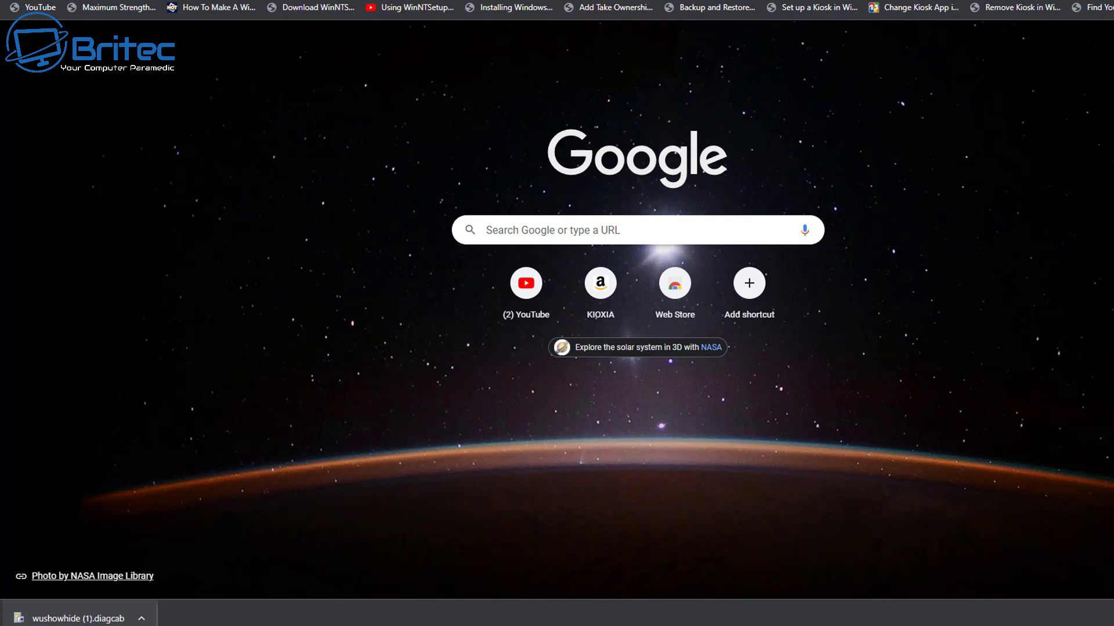
left_click(90, 619)
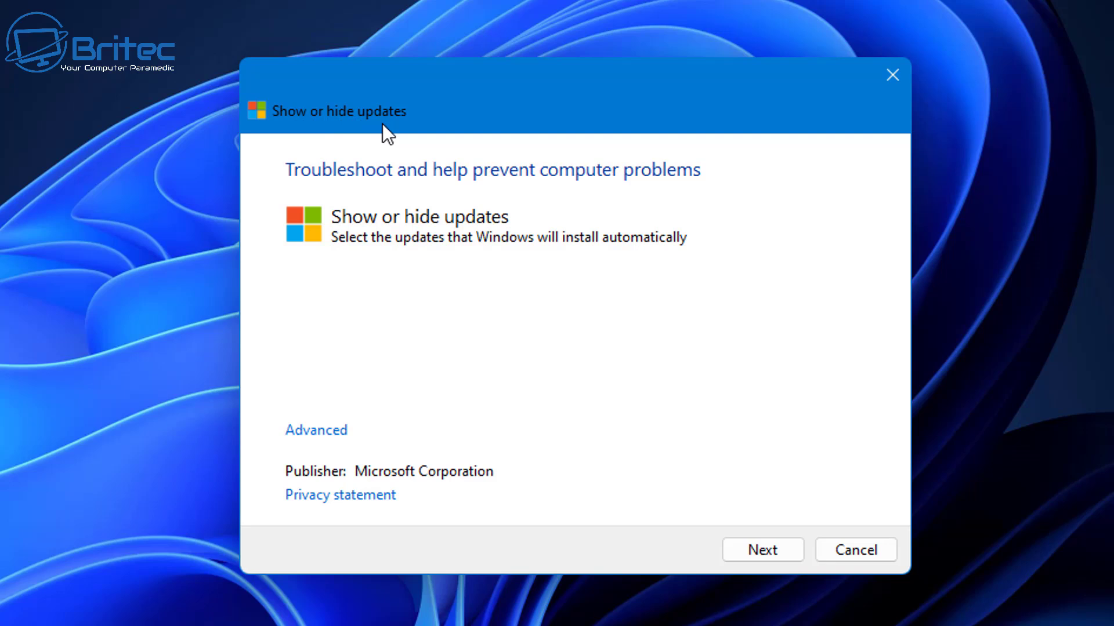
Scan for updates with repairs applied automatically, then choose Hide updates to list hideable drivers
left_click(336, 426)
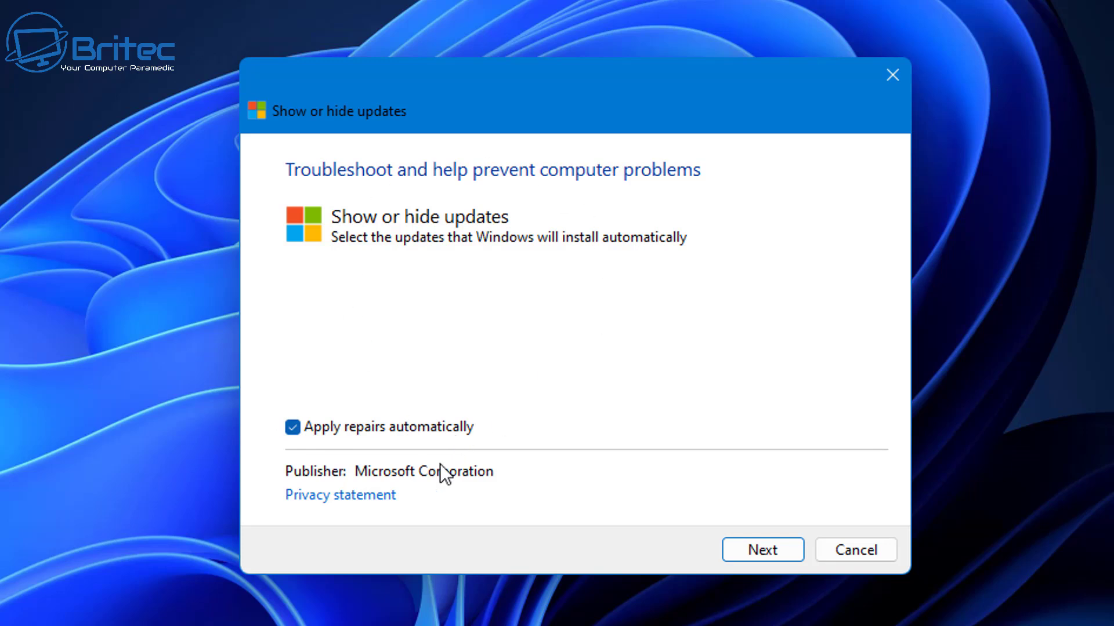
left_click(763, 549)
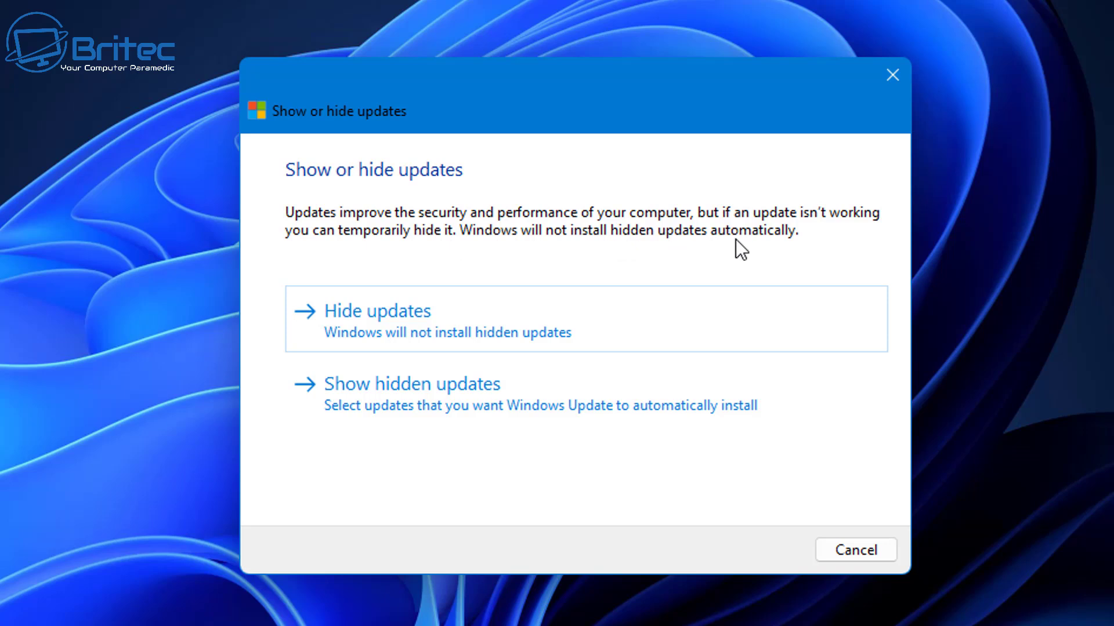
left_click(419, 330)
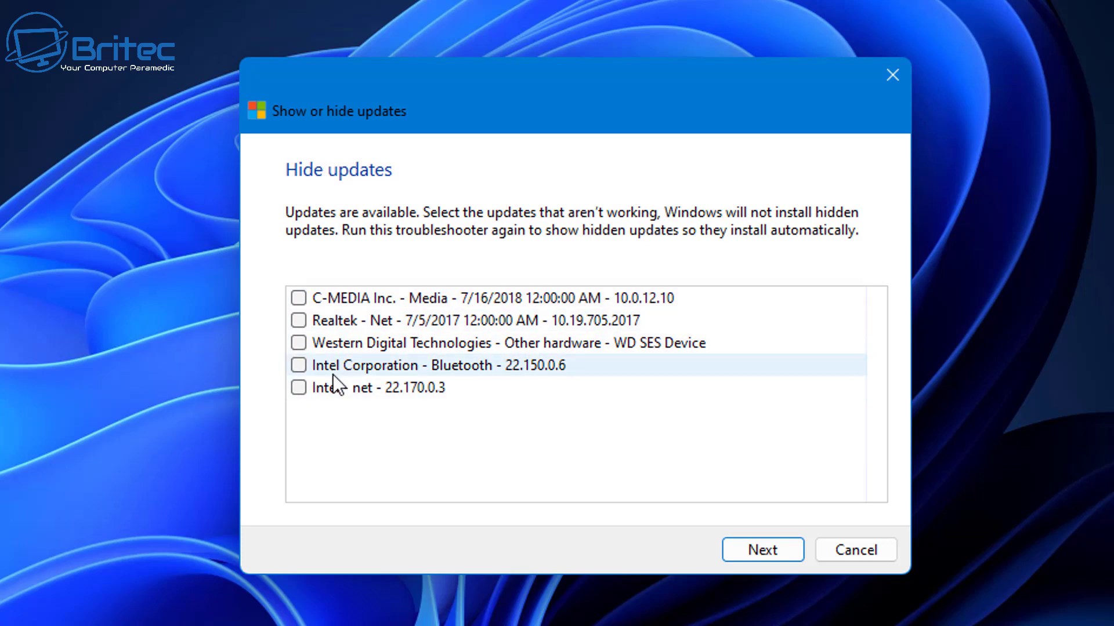
Tick the Western Digital Technologies WD SES Device update and hide it
left_click(299, 343)
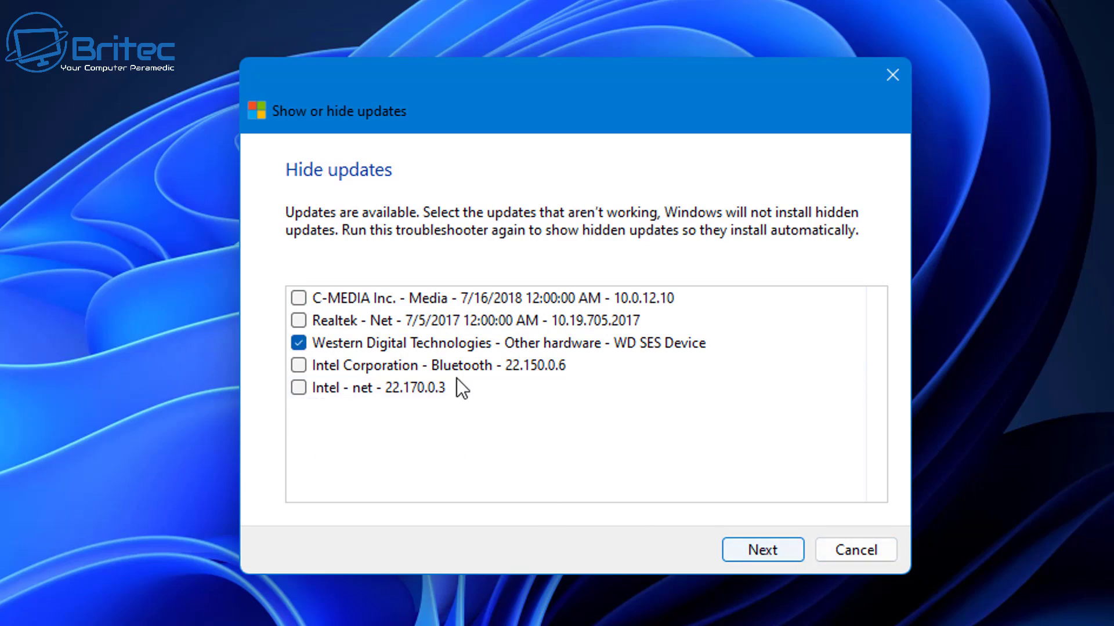
left_click(767, 550)
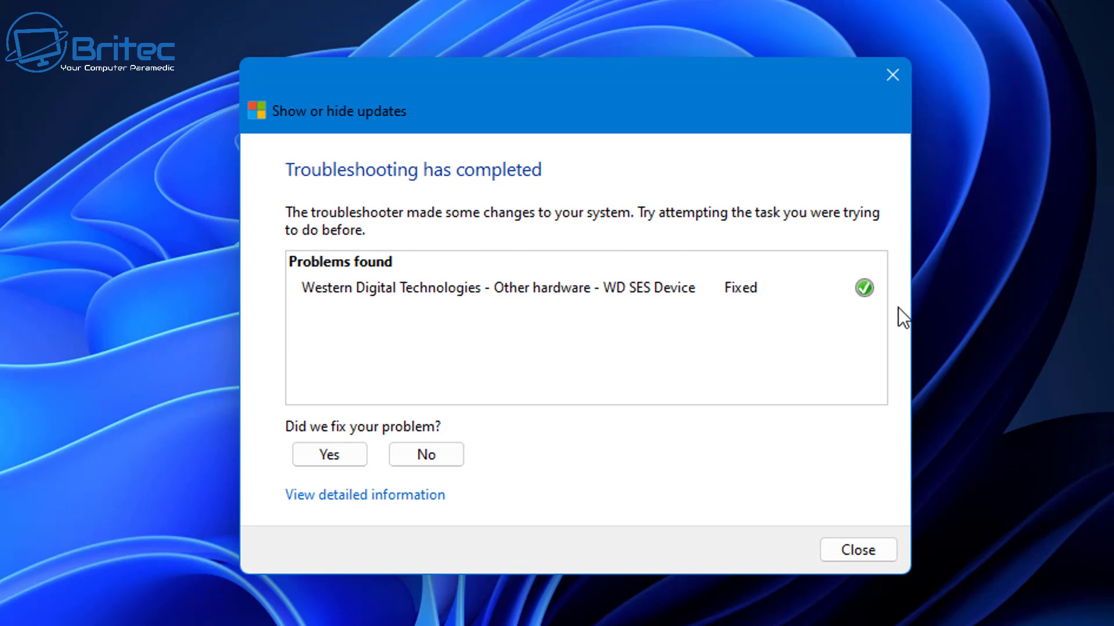
Scroll the detailed report on the hidden WD SES update, then answer Yes to 'Did we fix your problem?'
left_click(346, 499)
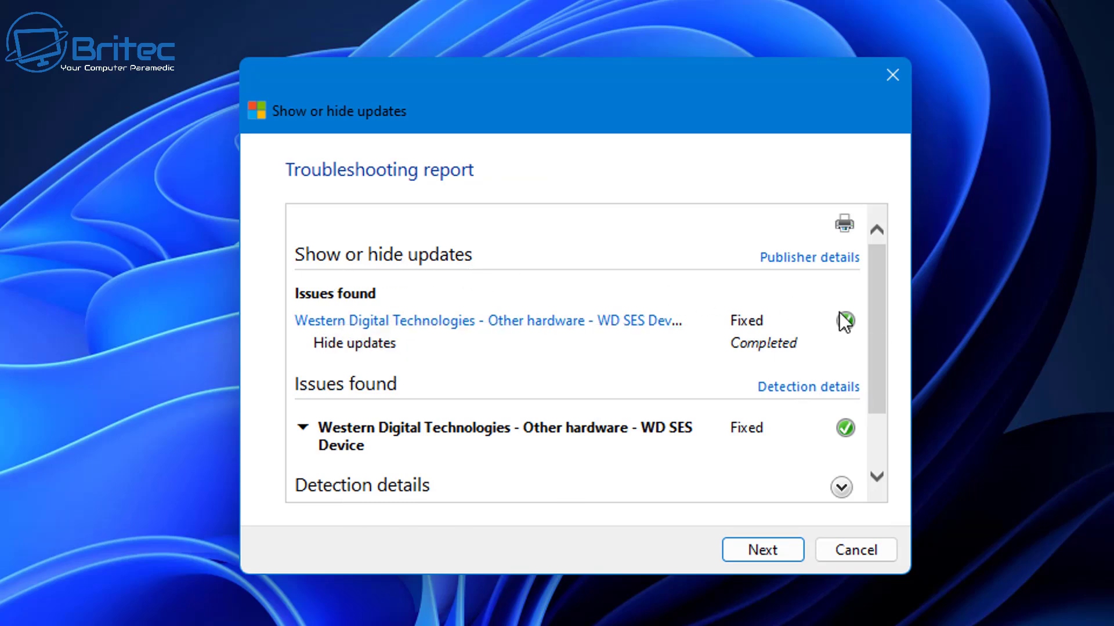
left_click_drag(876, 280, 880, 353)
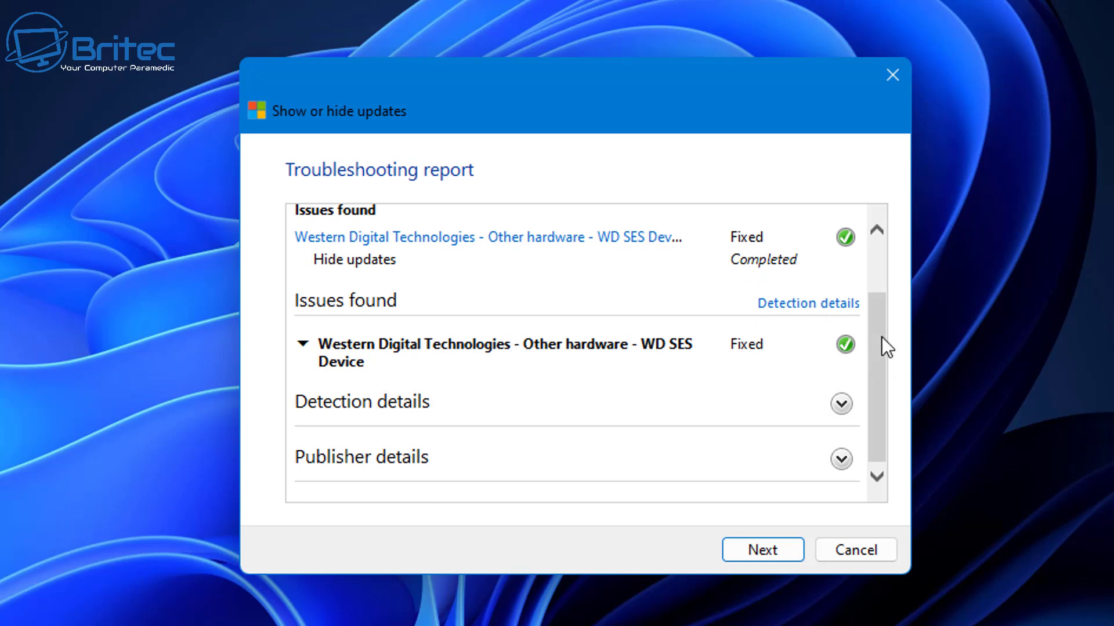
left_click_drag(882, 336, 890, 278)
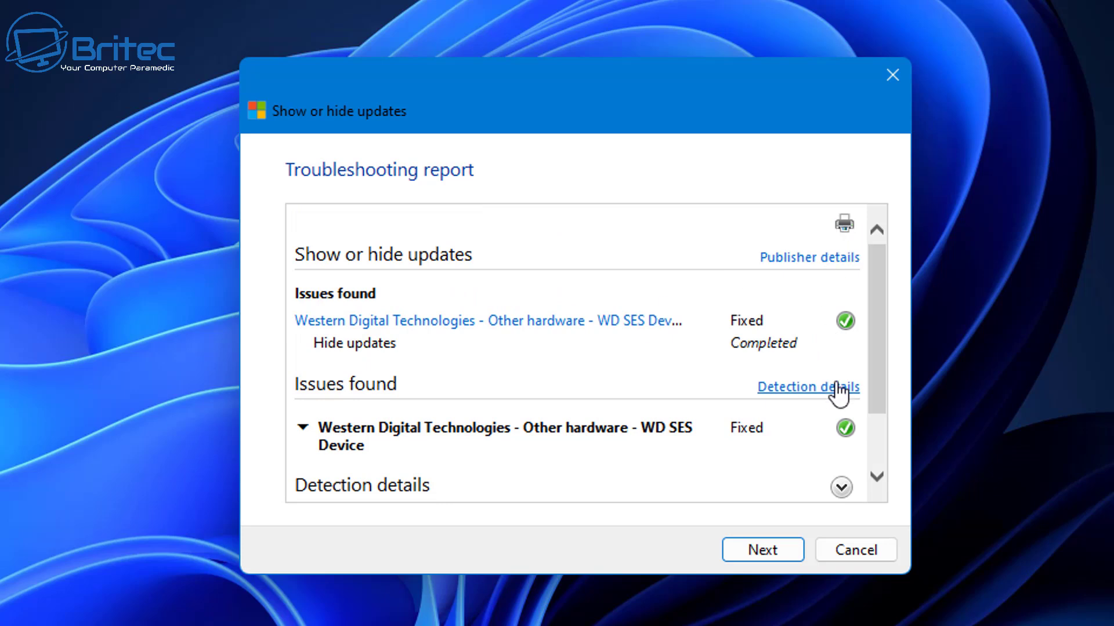
left_click(767, 548)
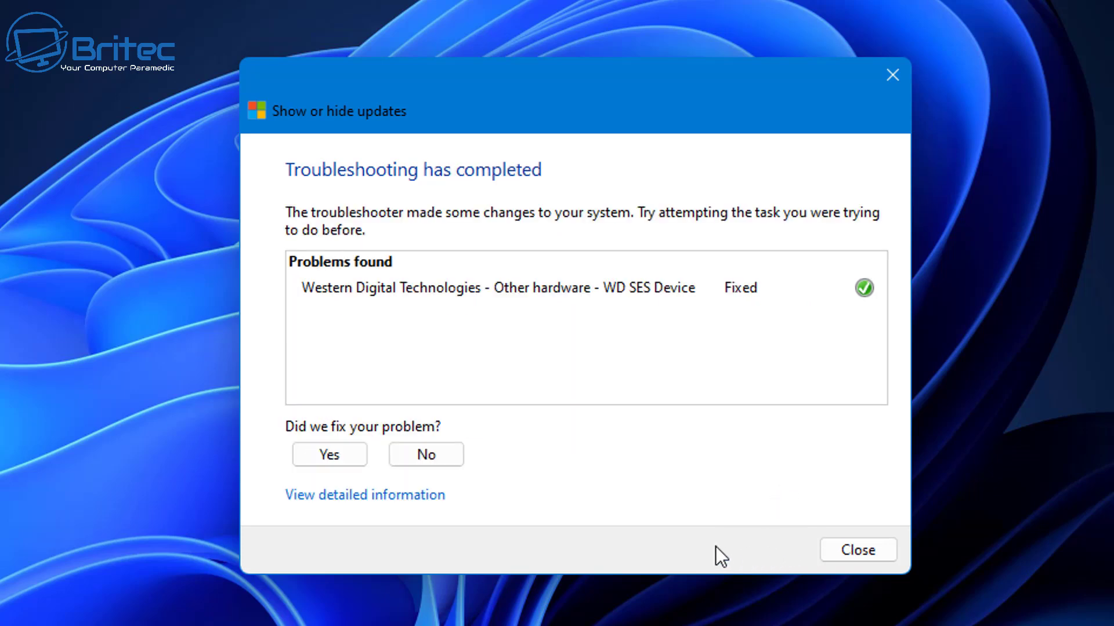
left_click(321, 456)
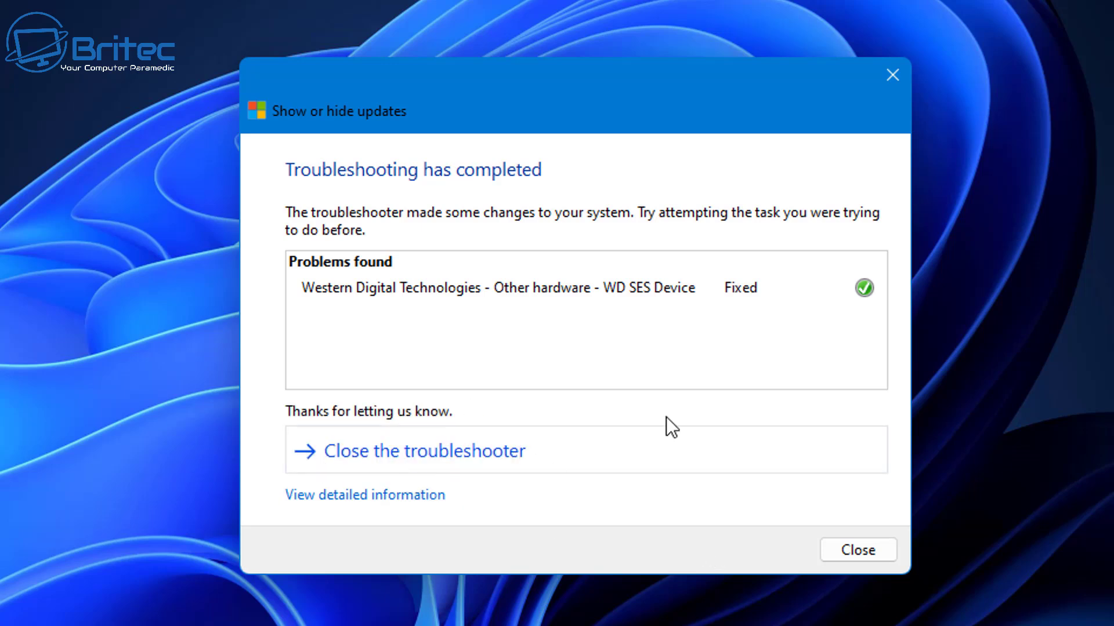
Close the troubleshooter and relaunch it from wushowhide (1).diagcab in Downloads
left_click(858, 551)
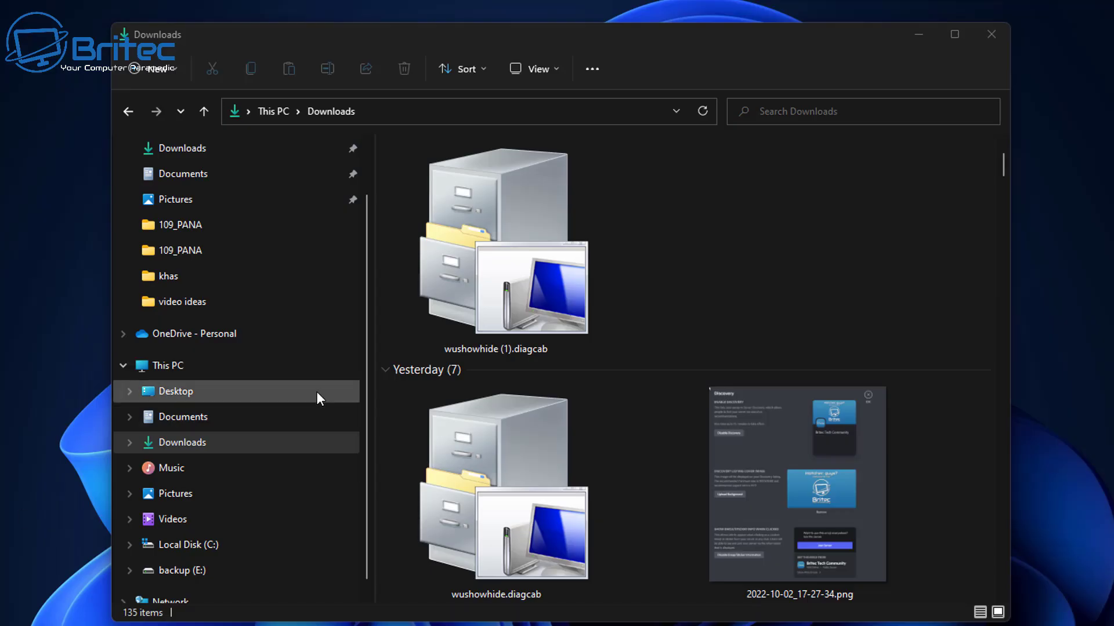
left_click(518, 242)
double_click(517, 242)
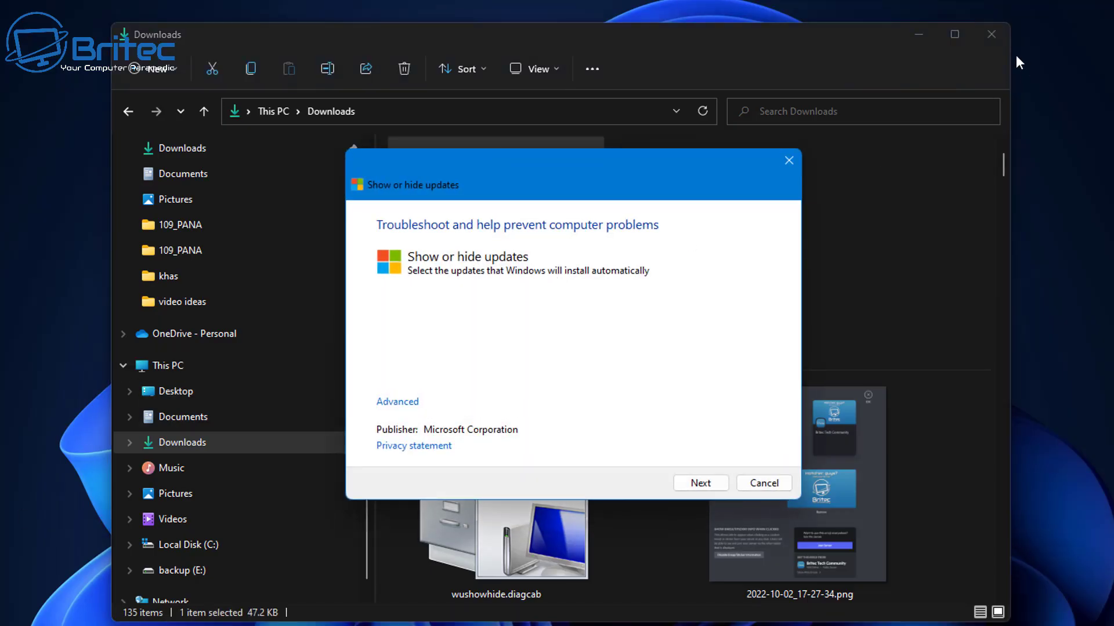
left_click(919, 34)
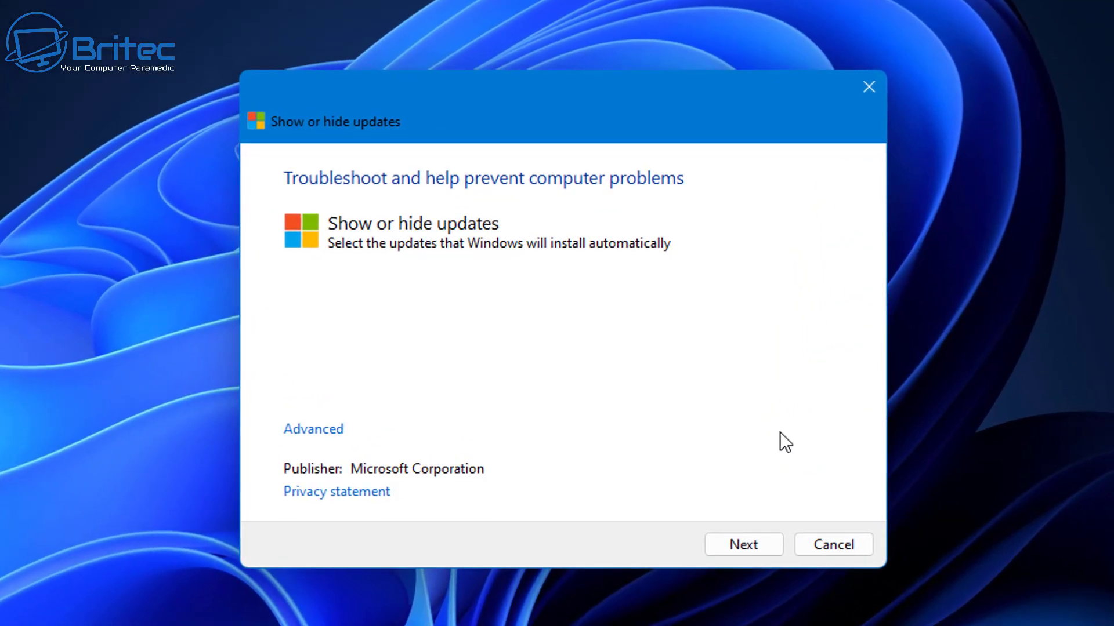
Choose Show hidden updates, unhide the WD SES Device update, and confirm it was fixed
left_click(336, 430)
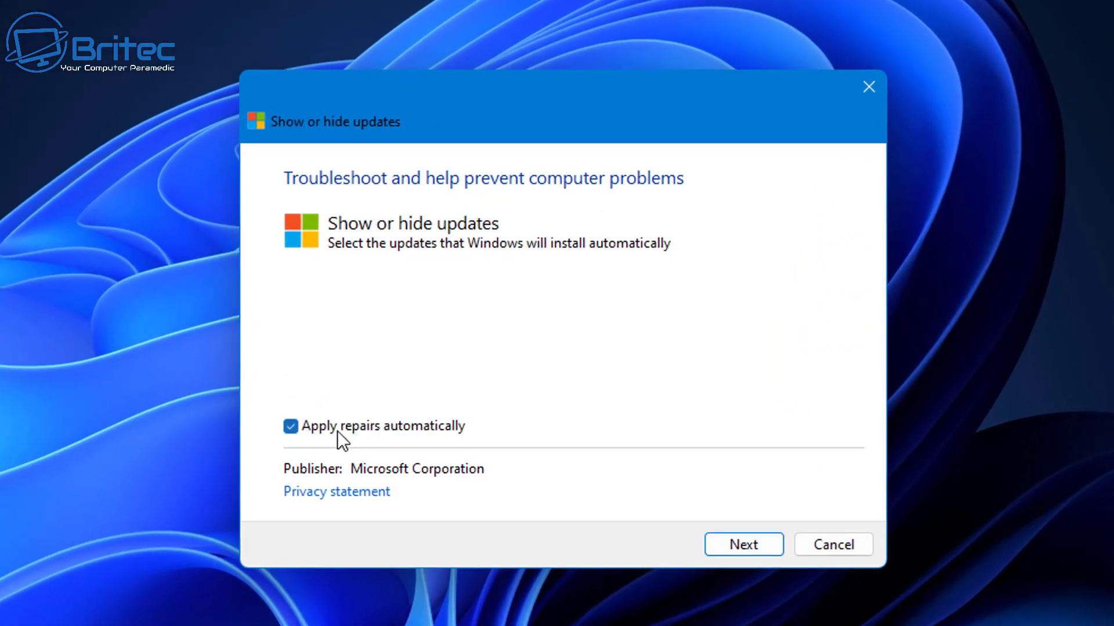
left_click(742, 545)
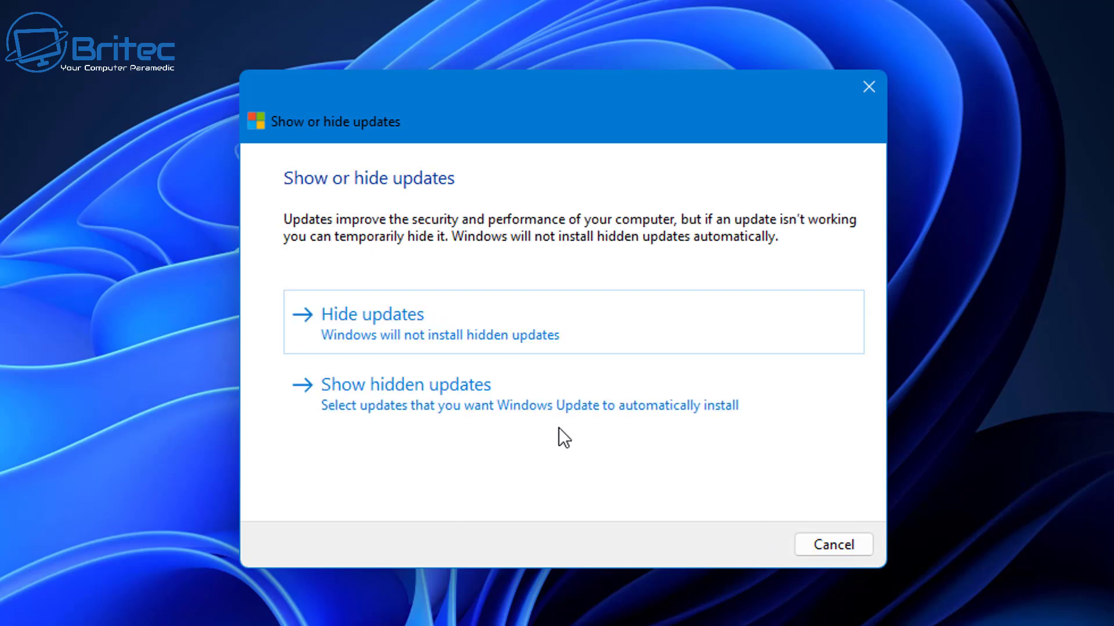
left_click(415, 387)
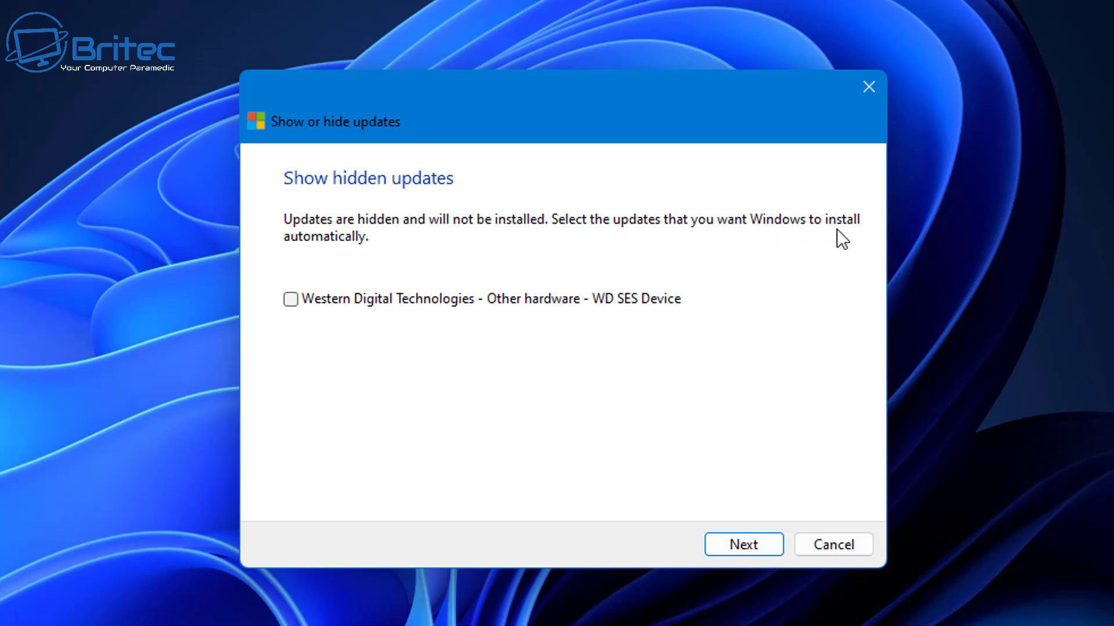
left_click(293, 302)
left_click(760, 556)
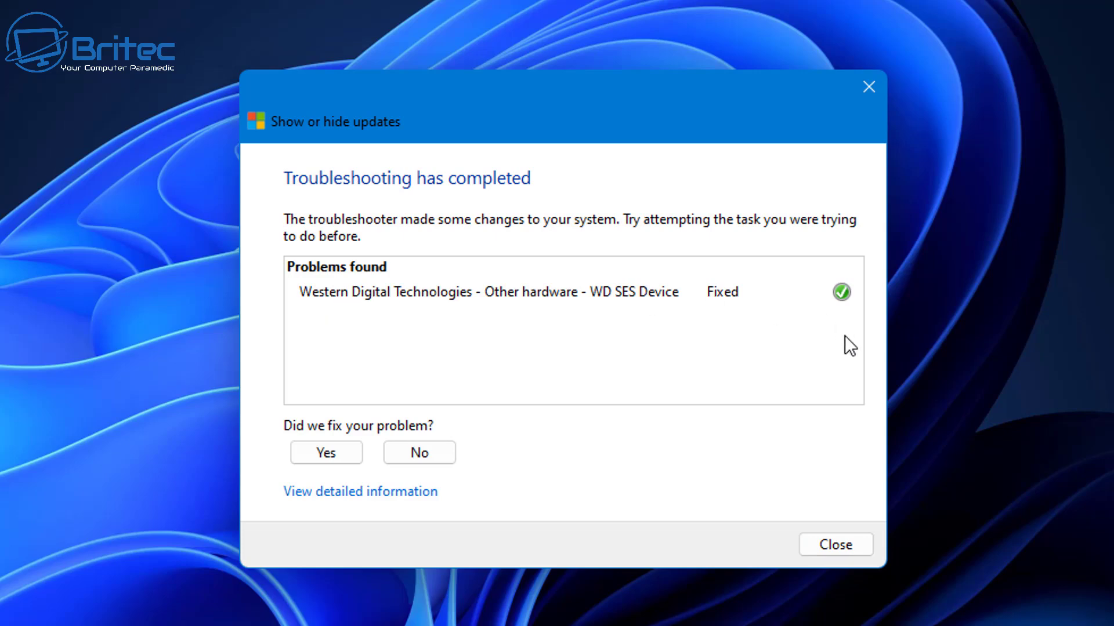
left_click(343, 457)
Close the troubleshooter and reopen the Windows Update page in Settings
left_click(834, 548)
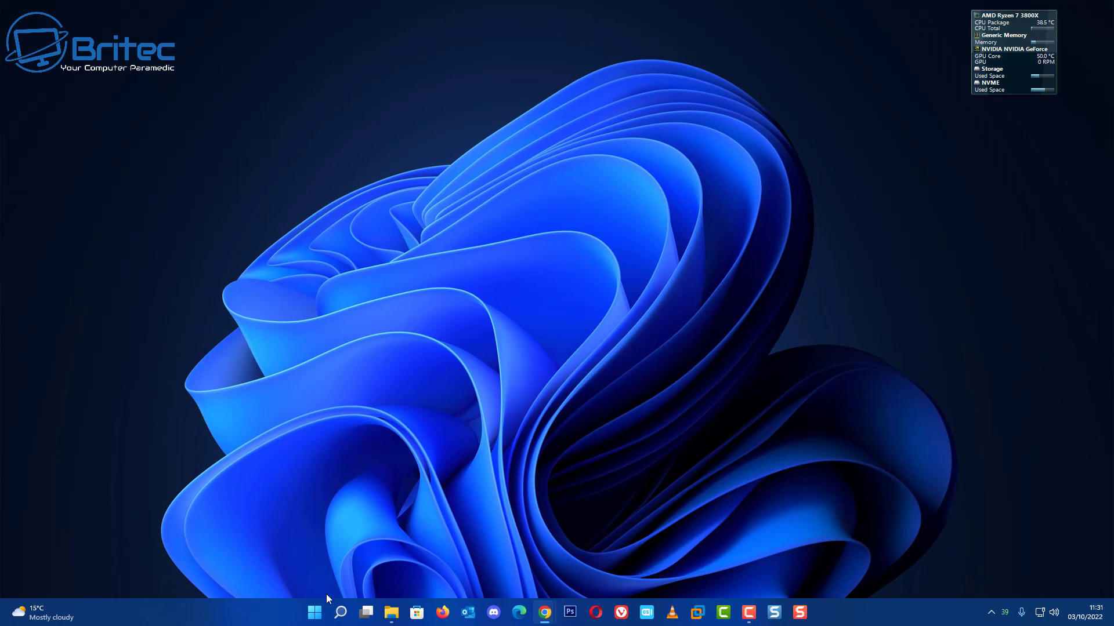
left_click(314, 612)
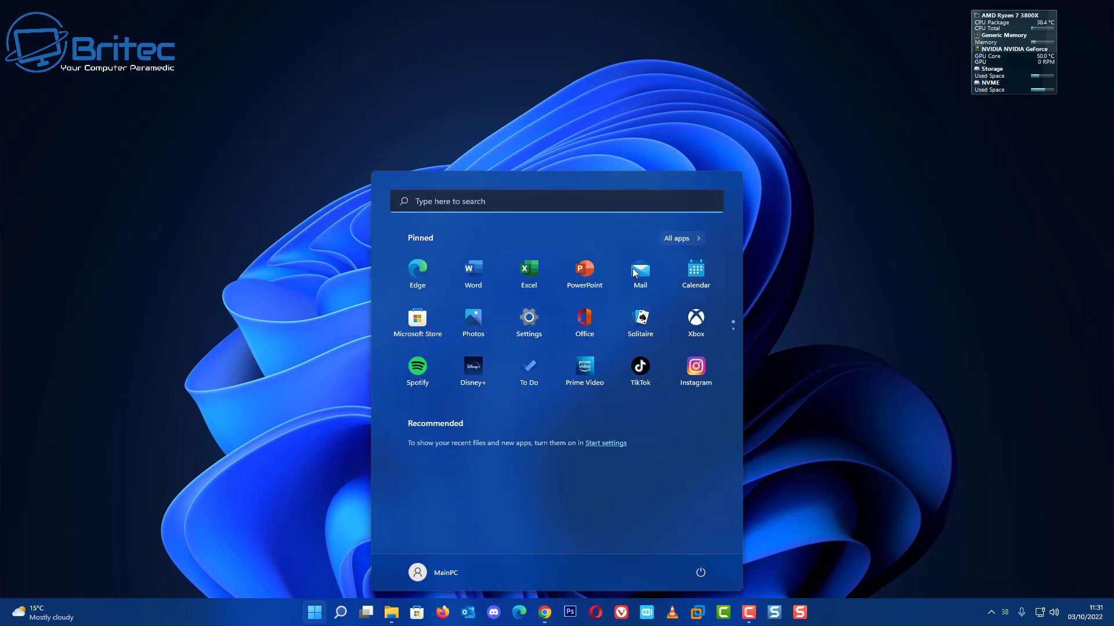
left_click(529, 319)
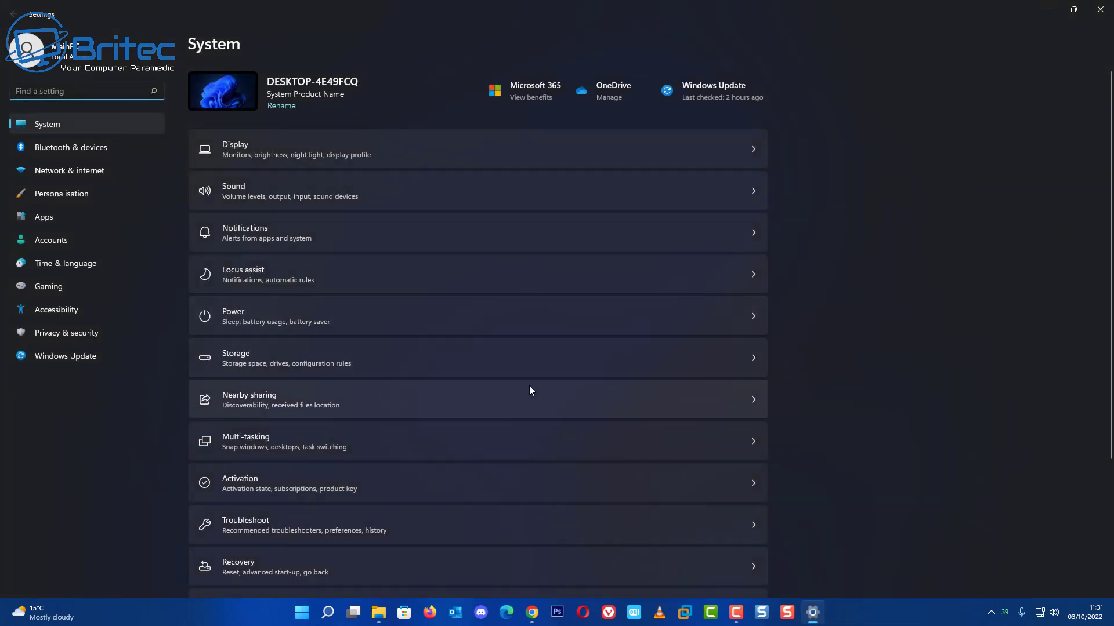
left_click(73, 357)
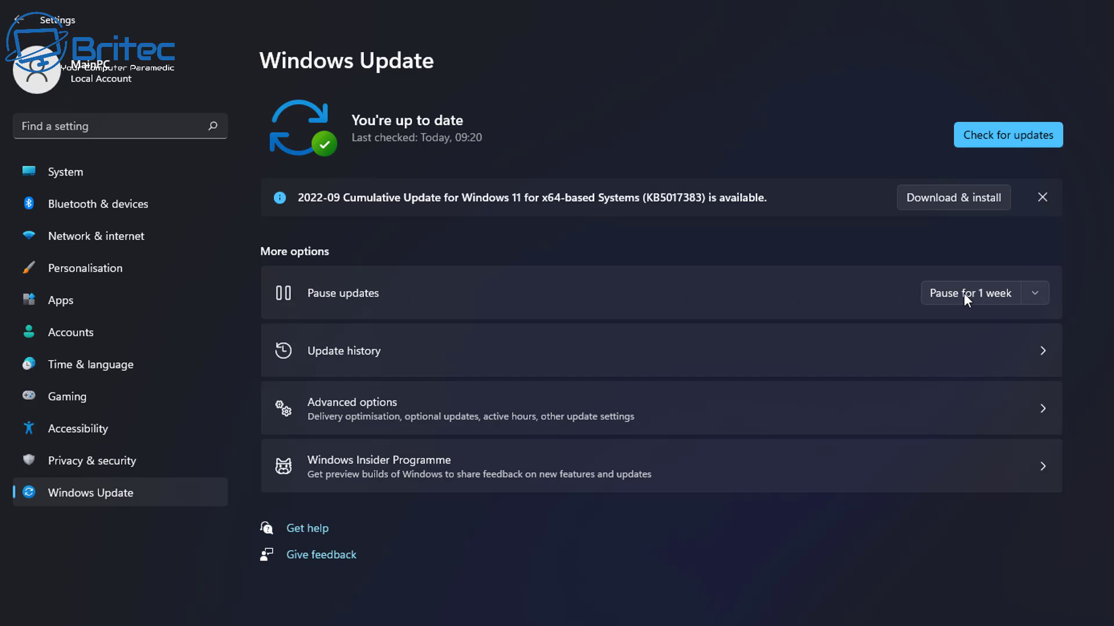
View the Pause updates durations without choosing one, then close Settings
left_click(1028, 296)
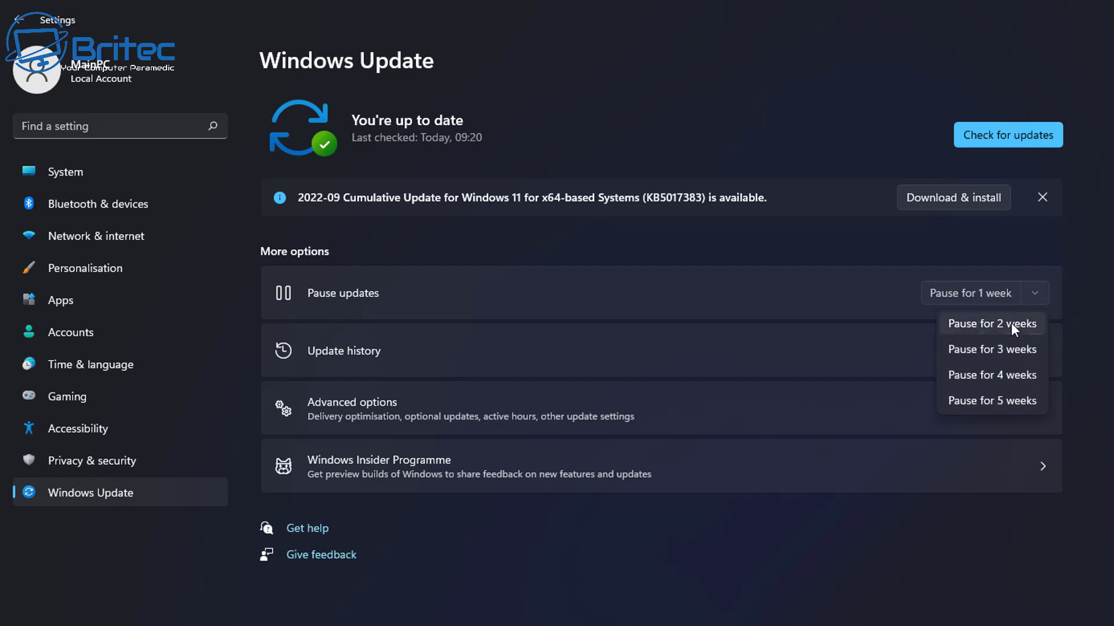
left_click(868, 293)
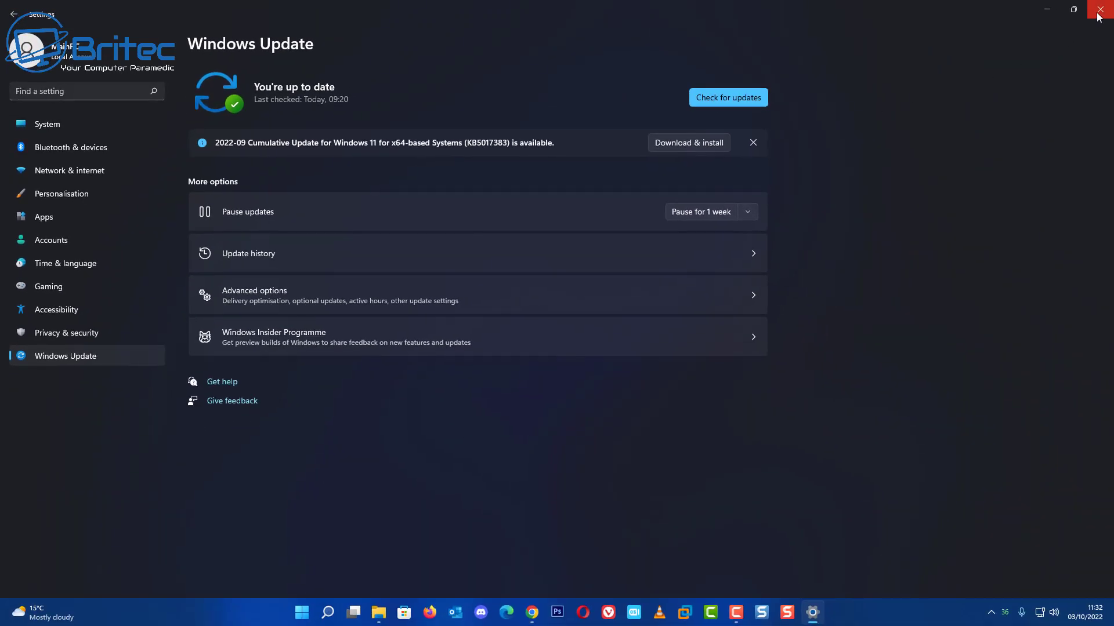
left_click(1098, 17)
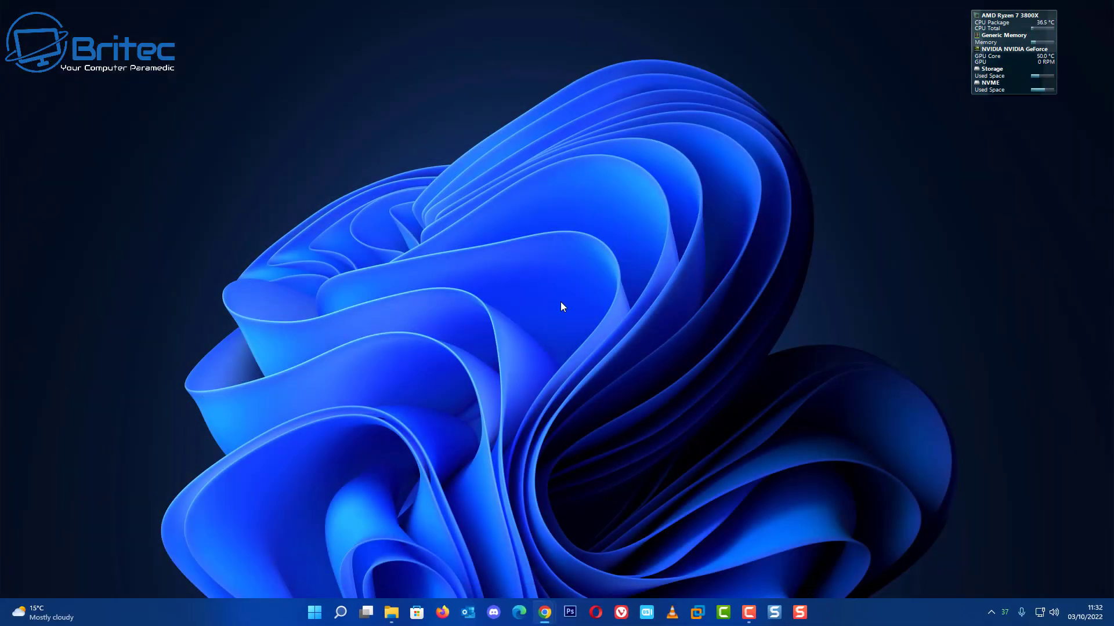